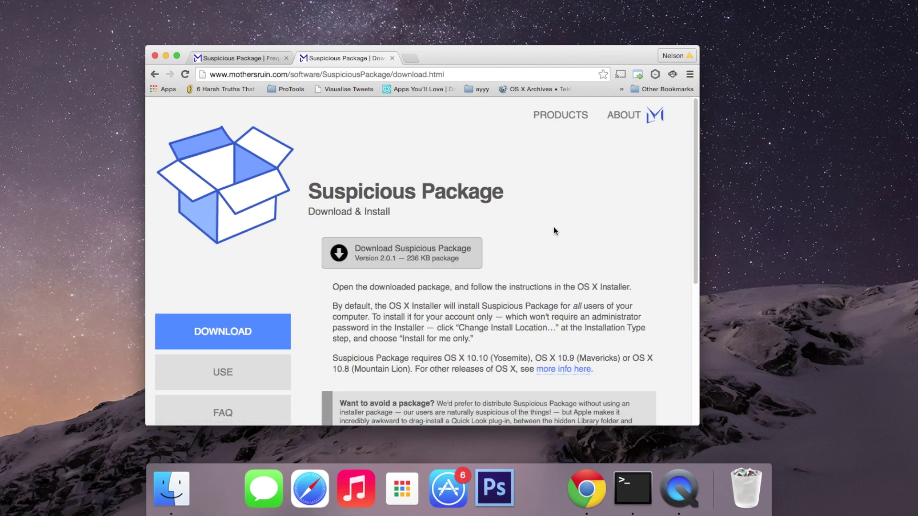
# - Scroll the download page to the 'Want to avoid a package?' section and its XIP-archive install steps
pyautogui.scroll(-2, 509, 279)
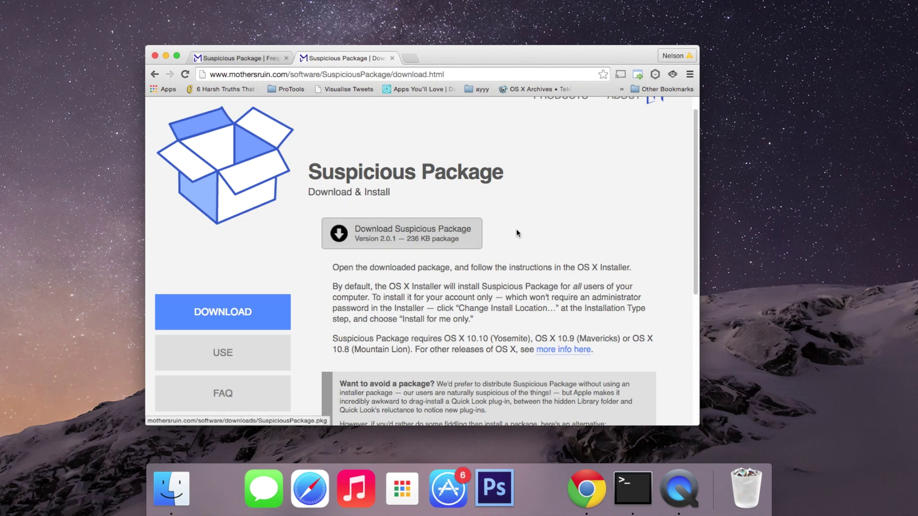
pyautogui.scroll(-5, 522, 259)
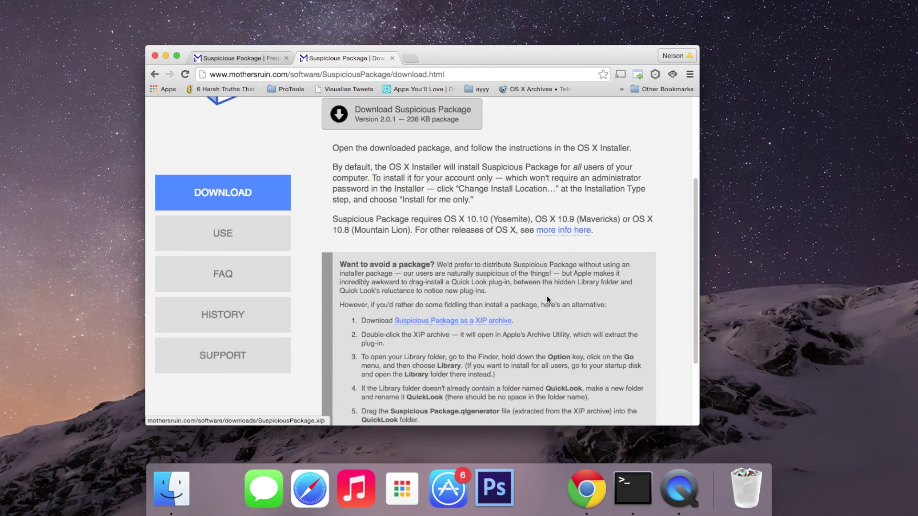
pyautogui.scroll(6, 527, 290)
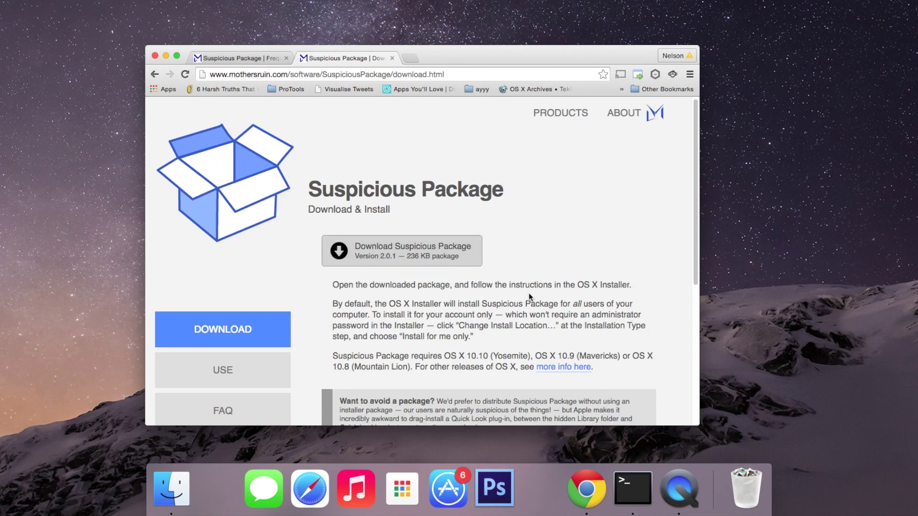
pyautogui.scroll(-4, 530, 294)
pyautogui.scroll(-8, 512, 293)
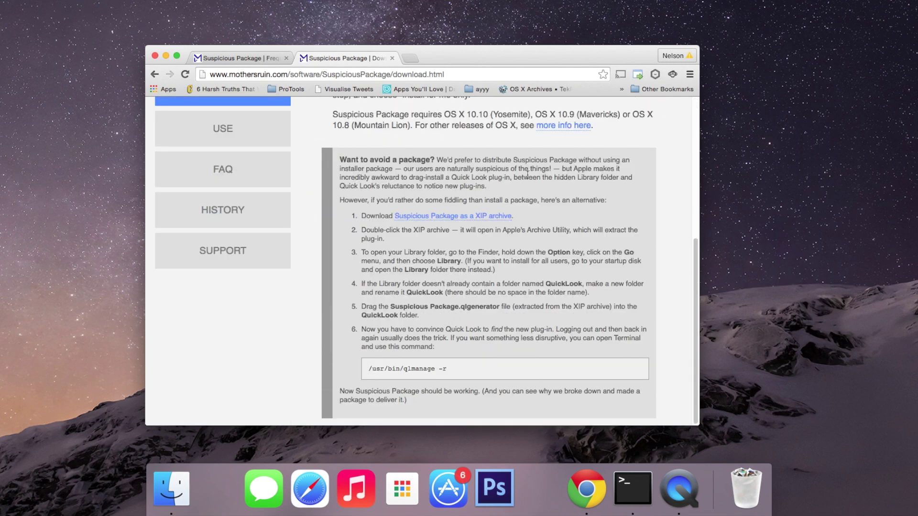
pyautogui.scroll(3, 456, 249)
pyautogui.scroll(5, 481, 255)
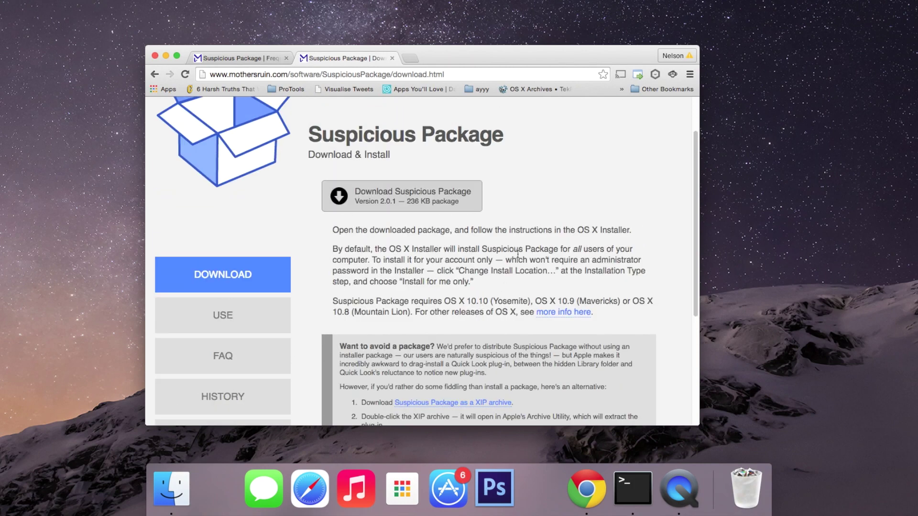
pyautogui.scroll(1, 413, 197)
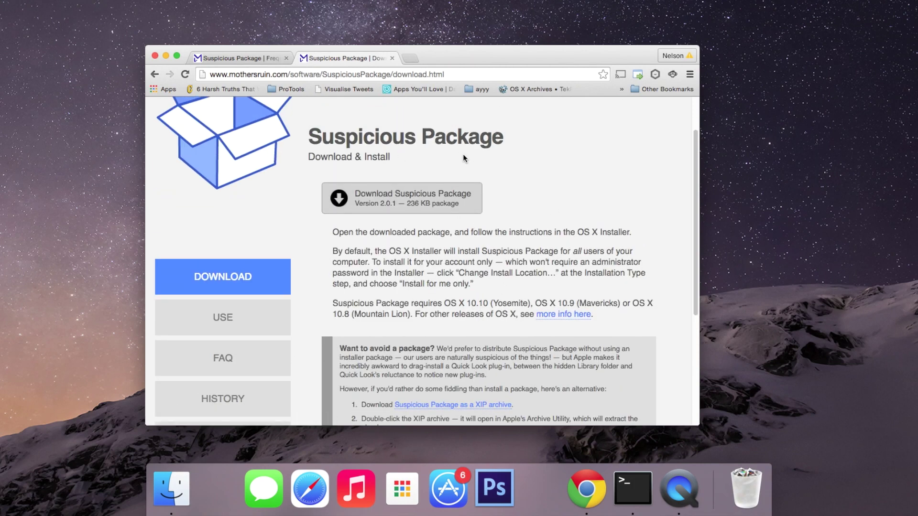
pyautogui.scroll(2, 519, 173)
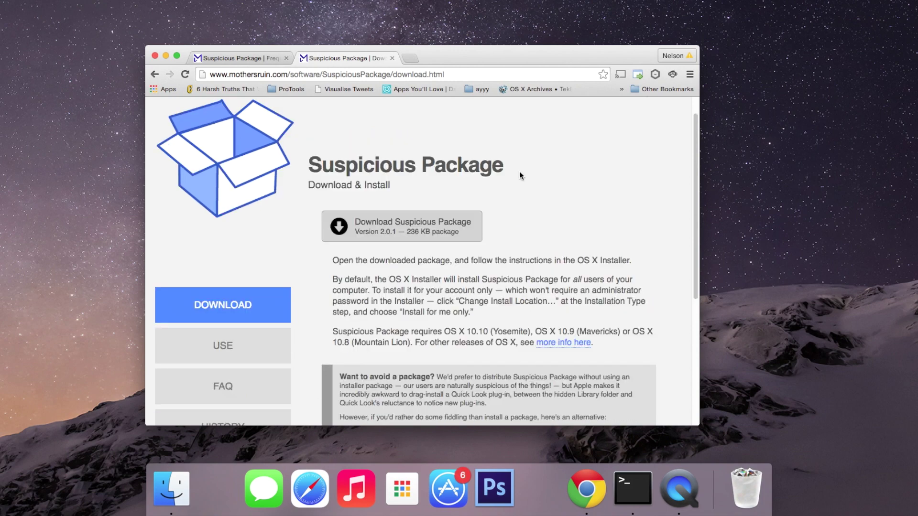
pyautogui.scroll(-1, 520, 175)
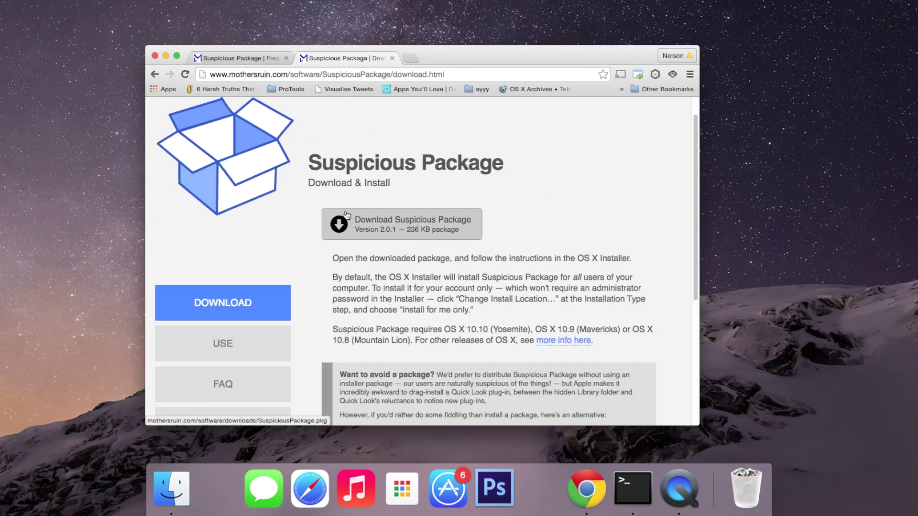
pyautogui.scroll(-5, 496, 249)
pyautogui.scroll(-1, 496, 248)
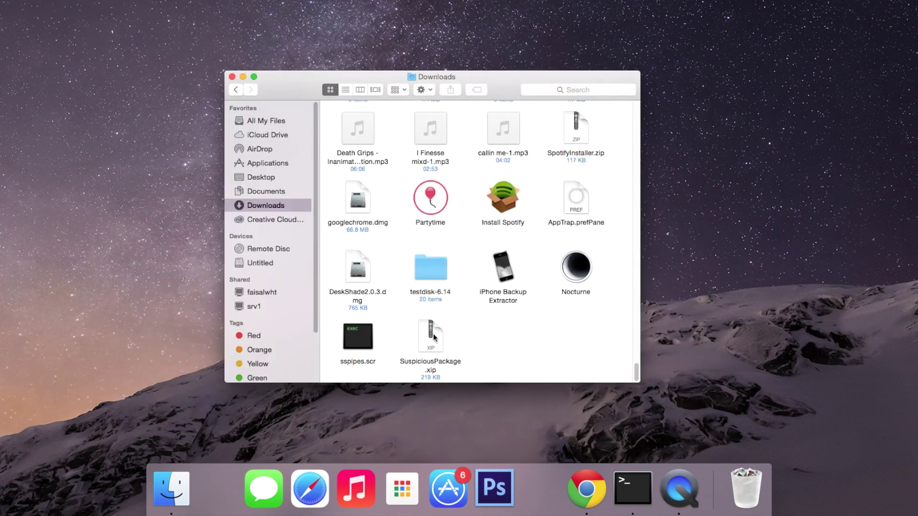
# - Extract SuspiciousPackage.xip into Suspicious Package.qlgenerator in Downloads
pyautogui.click(431, 340)
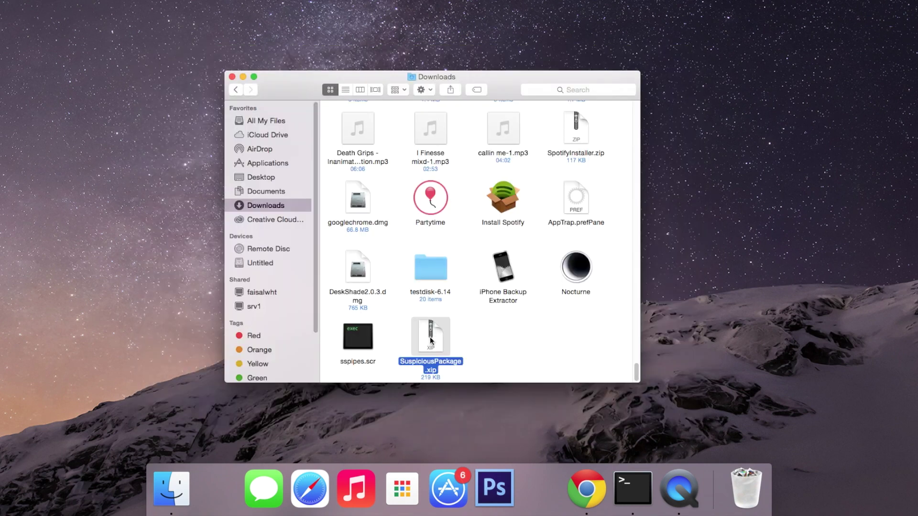
pyautogui.doubleClick(430, 340)
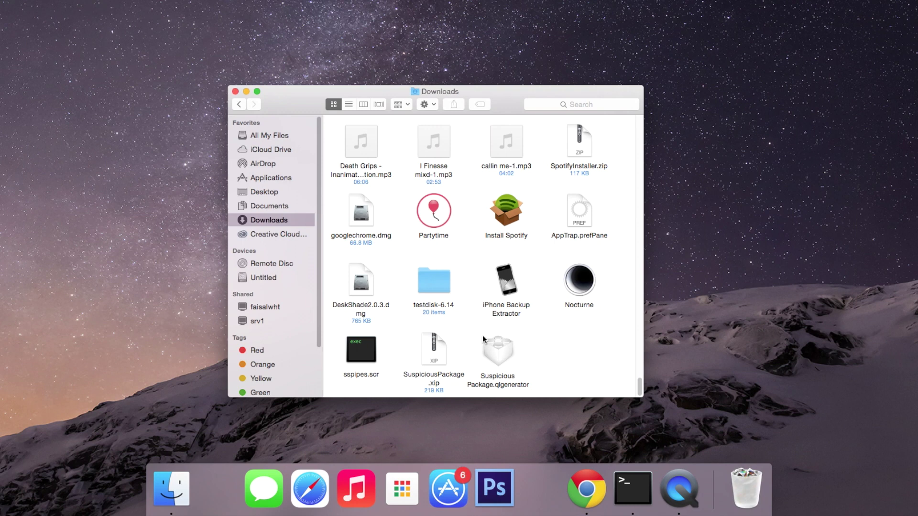
pyautogui.click(507, 354)
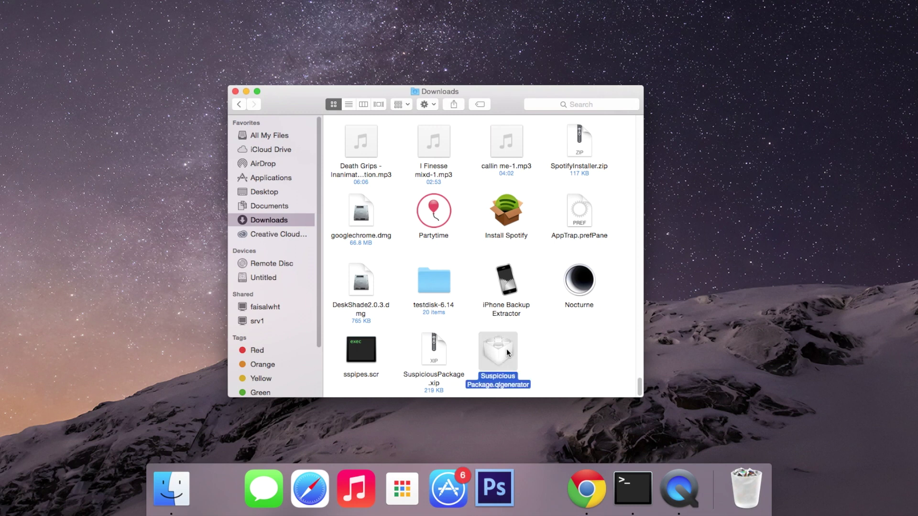
pyautogui.keyDown('super'); pyautogui.click(507, 354); pyautogui.keyUp('super')
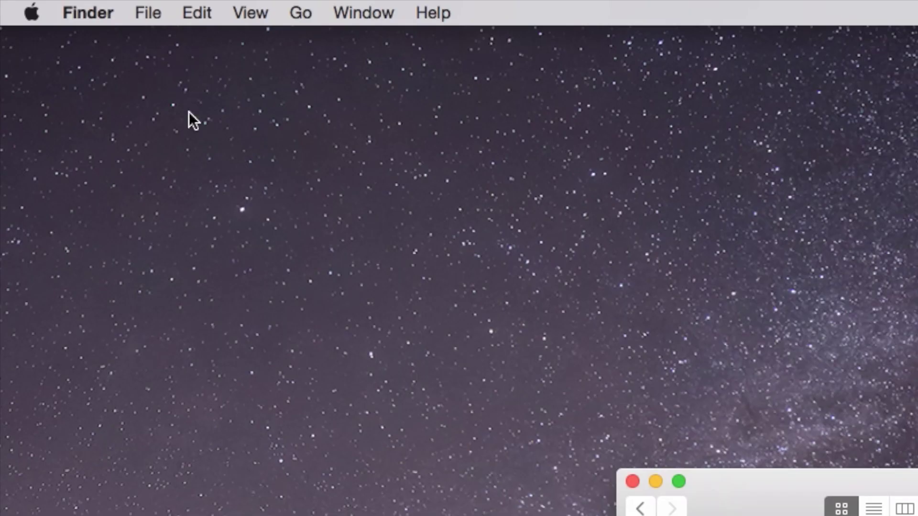
# - Open the hidden user Library folder from the Go menu with Option held
pyautogui.click(299, 6)
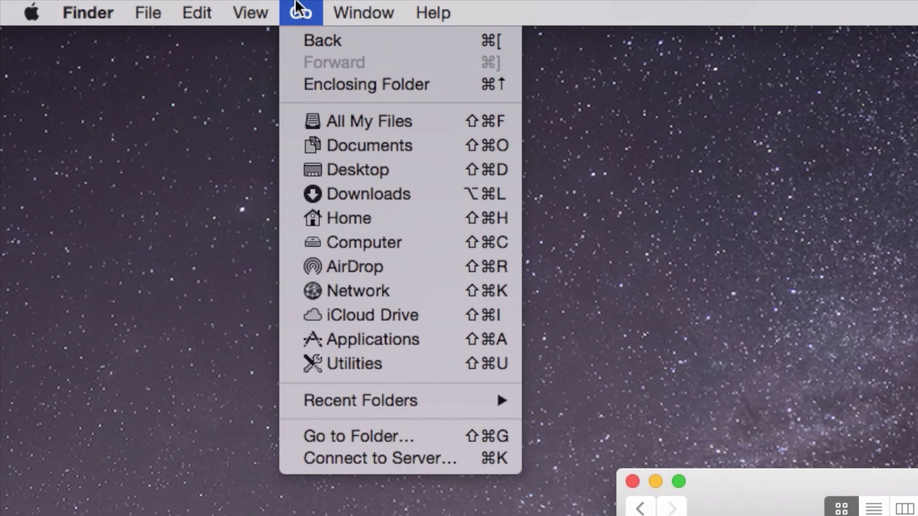
pyautogui.press('alt')
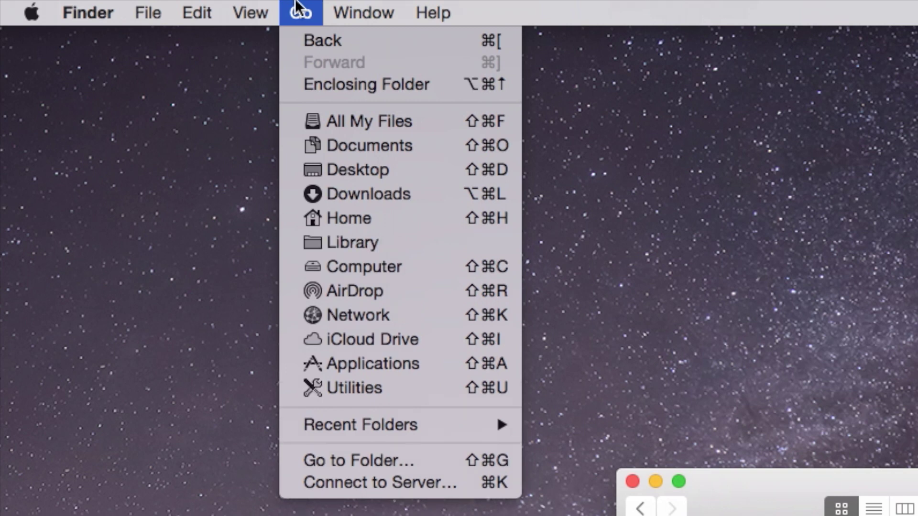
pyautogui.click(348, 241)
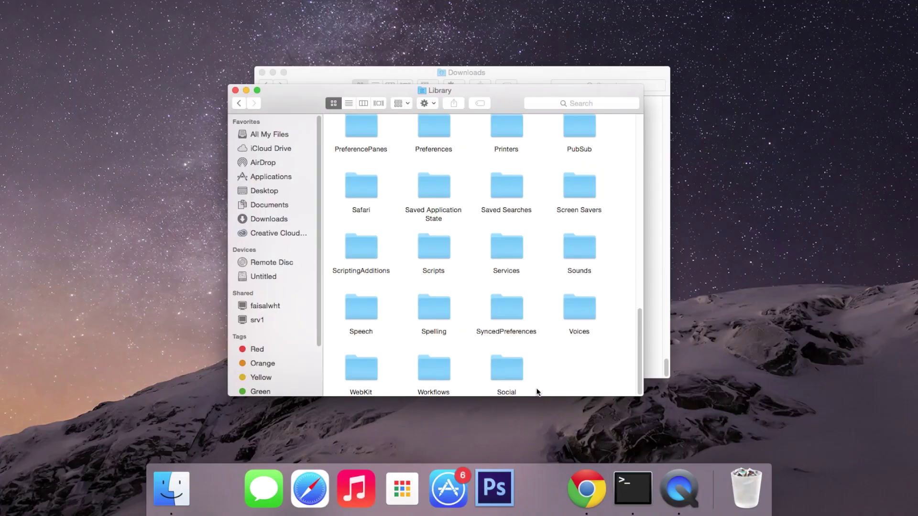
# - Create a new folder named QuickLook inside Library and open it
pyautogui.rightClick(550, 371)
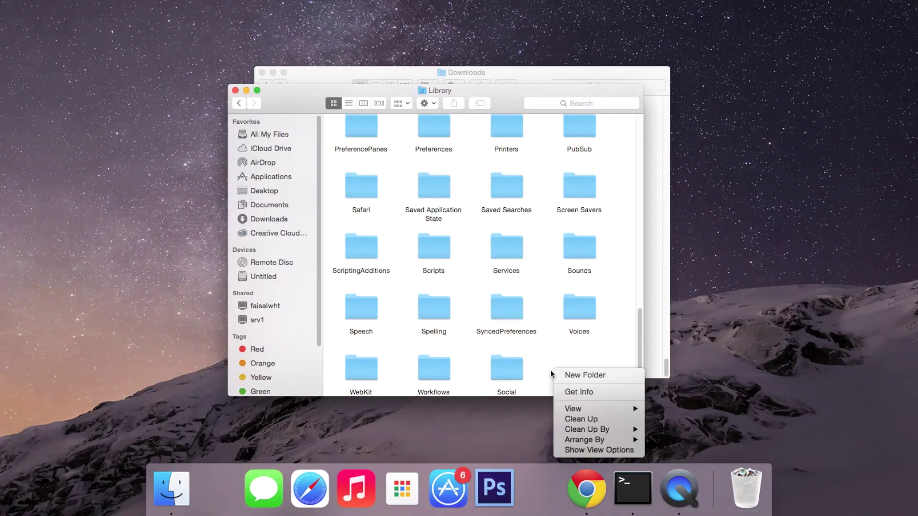
pyautogui.click(547, 363)
pyautogui.rightClick(549, 367)
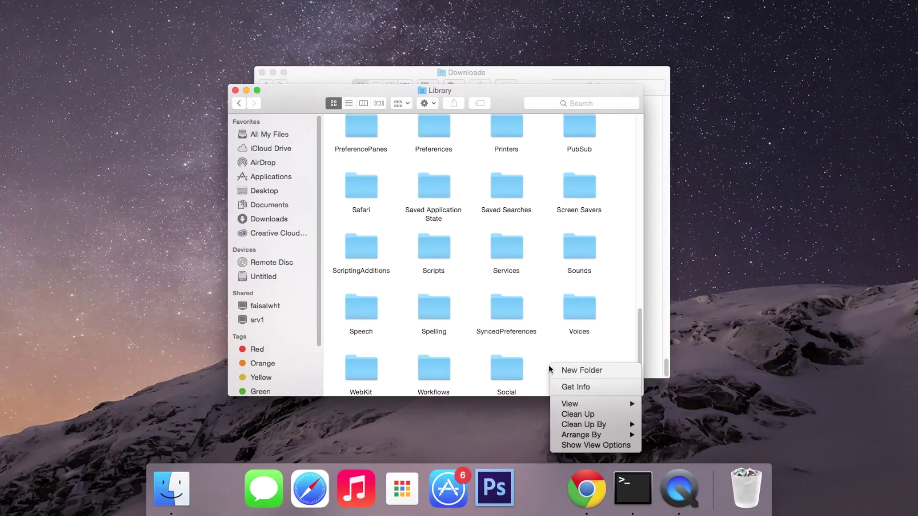
pyautogui.click(571, 371)
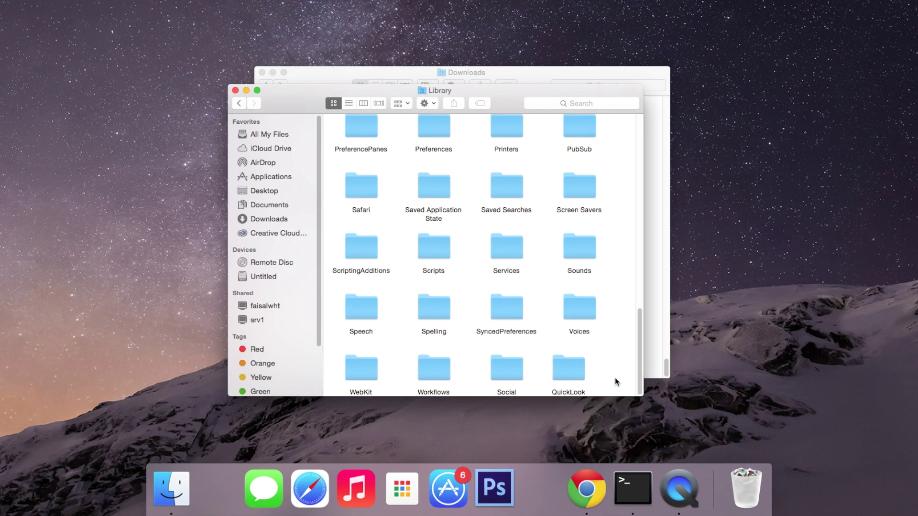
pyautogui.click(572, 376)
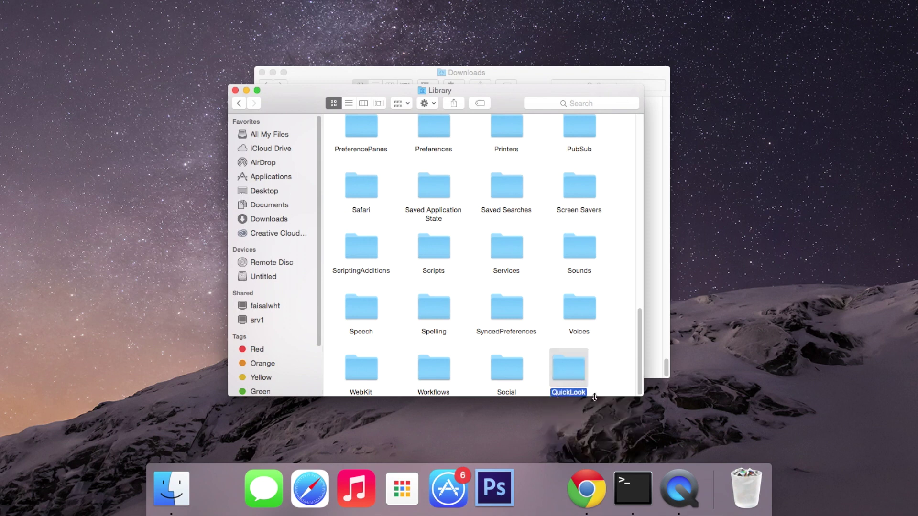
pyautogui.doubleClick(576, 362)
# - Copy Suspicious Package.qlgenerator from Downloads into QuickLook and close the Downloads window
pyautogui.click(552, 70)
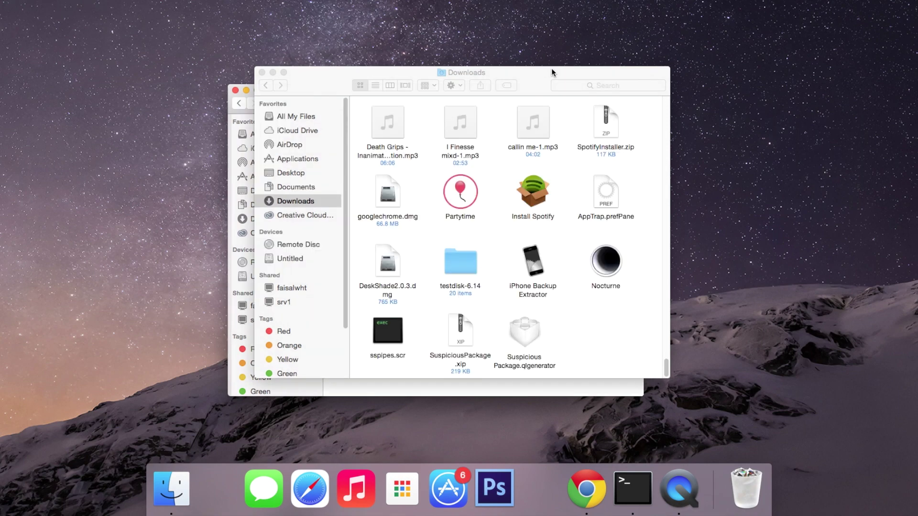
pyautogui.moveTo(522, 76); pyautogui.dragTo(645, 141)
pyautogui.moveTo(652, 401); pyautogui.dragTo(357, 146)
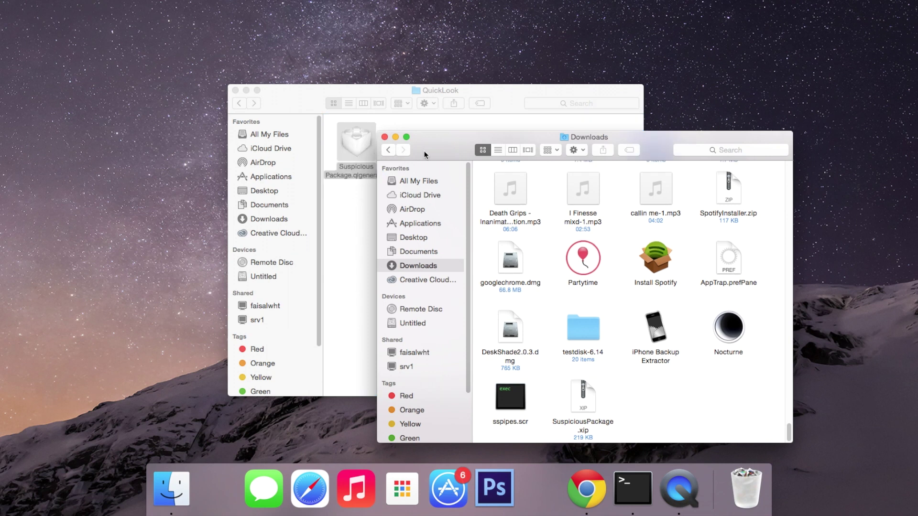
pyautogui.click(384, 138)
pyautogui.click(431, 171)
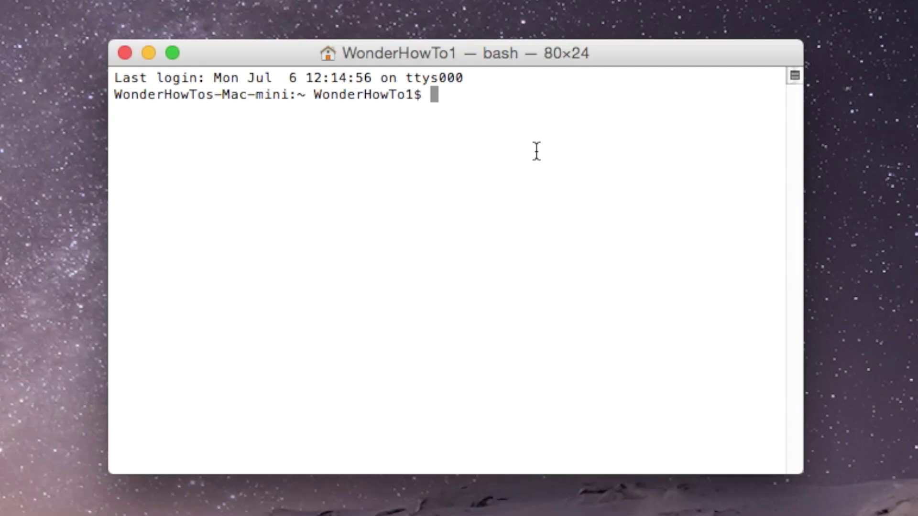
# - Run /usr/bin/qlmanage -r in Terminal to reload the Quick Look plug-ins
pyautogui.write('/usr/bin/qlmanage -r')
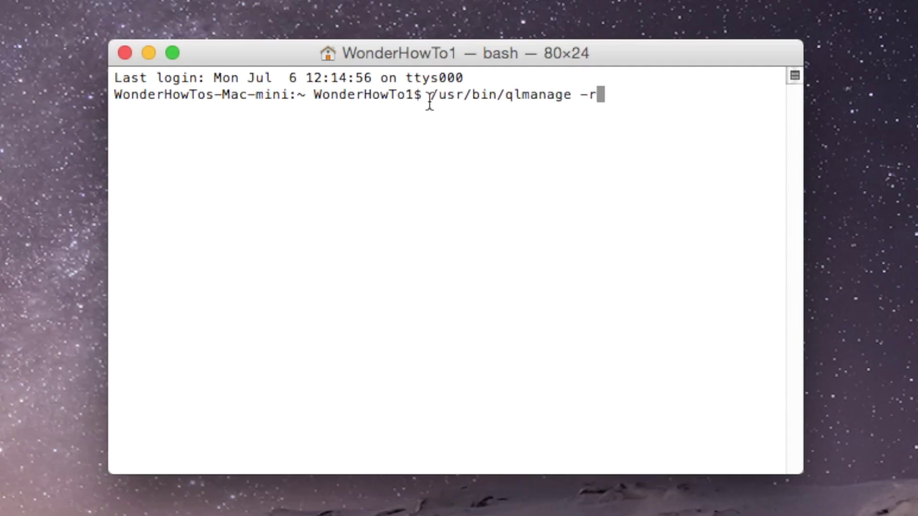
pyautogui.press('Return')
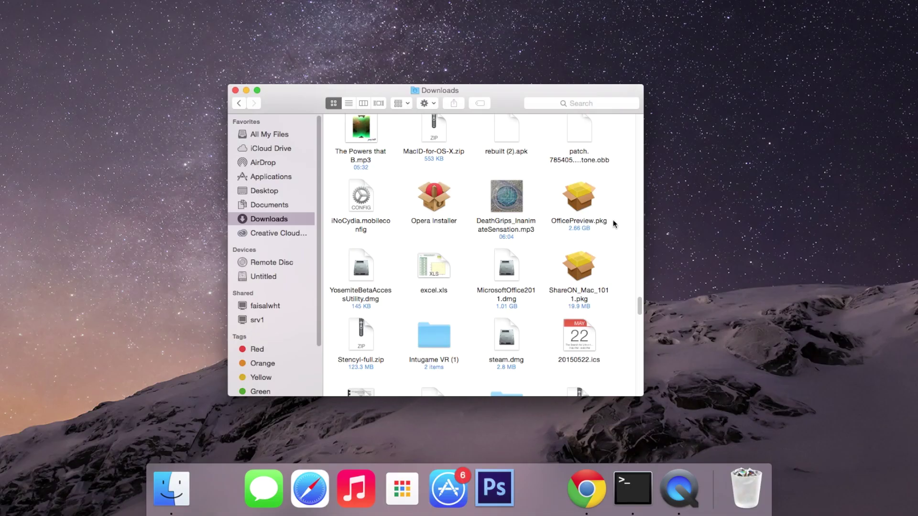
# - Preview OfficePreview.pkg in Quick Look with Suspicious Package
pyautogui.rightClick(580, 203)
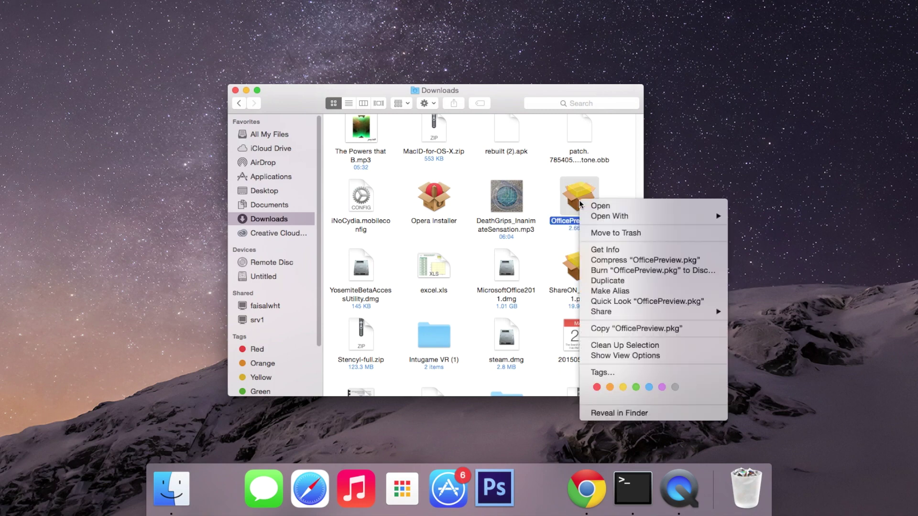
pyautogui.click(637, 306)
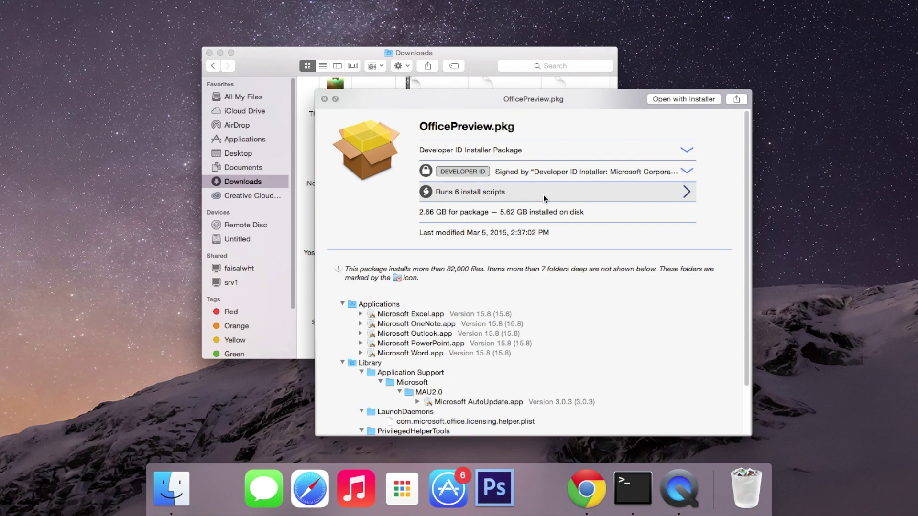
pyautogui.scroll(-3, 505, 316)
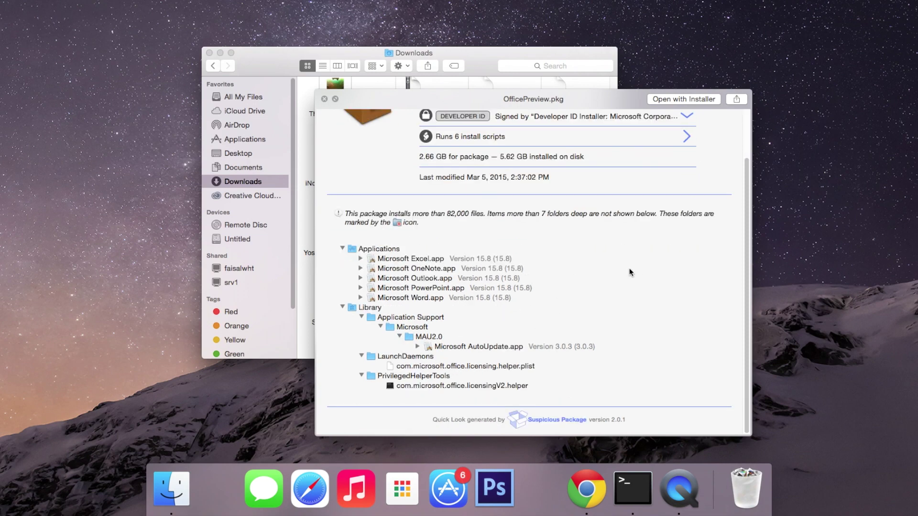
pyautogui.scroll(3, 571, 283)
# - Review the package's six install scripts, then expand the Developer ID signature's certificate chain
pyautogui.click(522, 195)
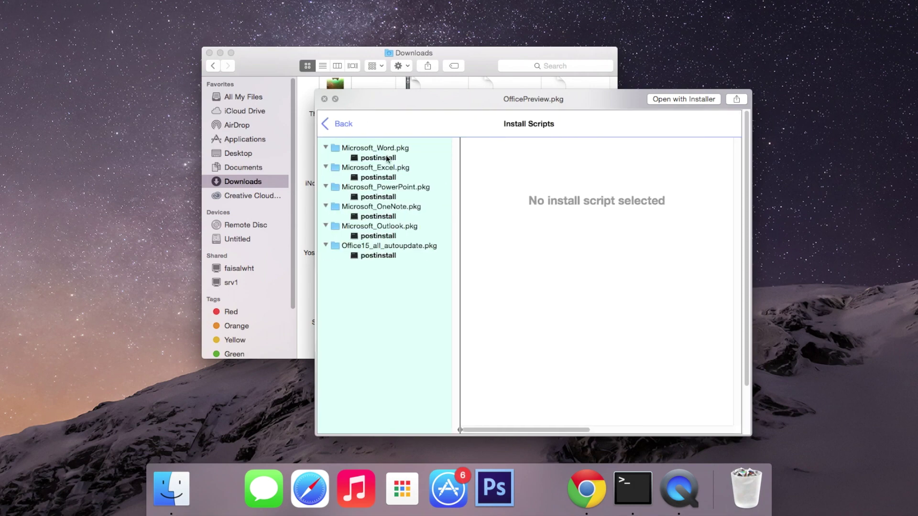
pyautogui.click(344, 125)
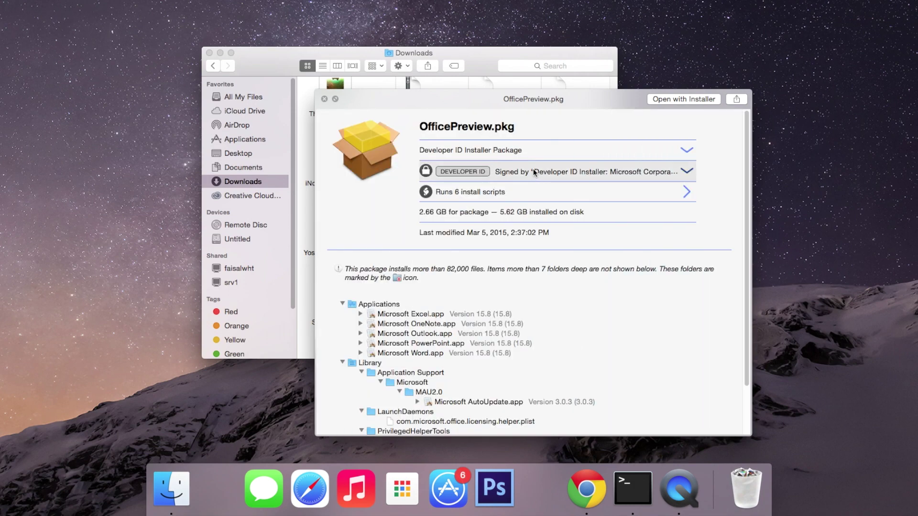
pyautogui.click(443, 171)
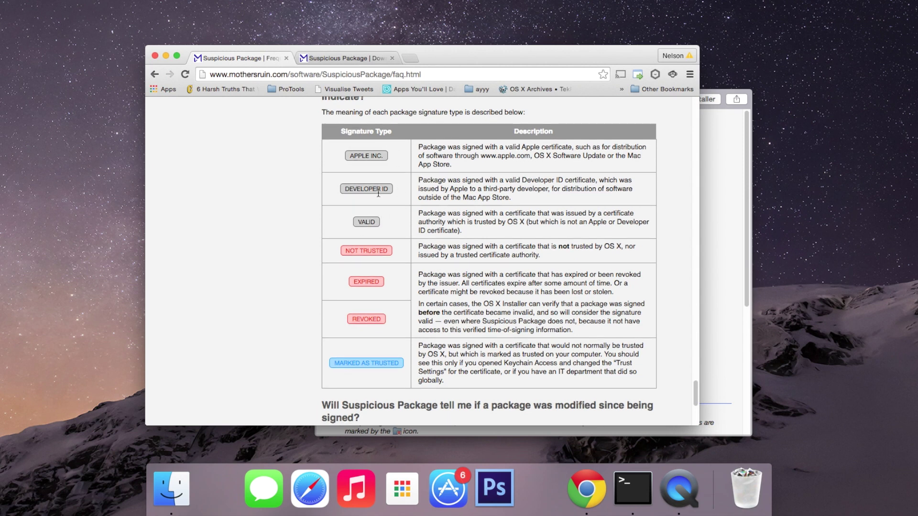
# - Scroll the FAQ's signature-type table, then hide Chrome with Cmd+H to show the OfficePreview.pkg preview
pyautogui.scroll(-1, 379, 195)
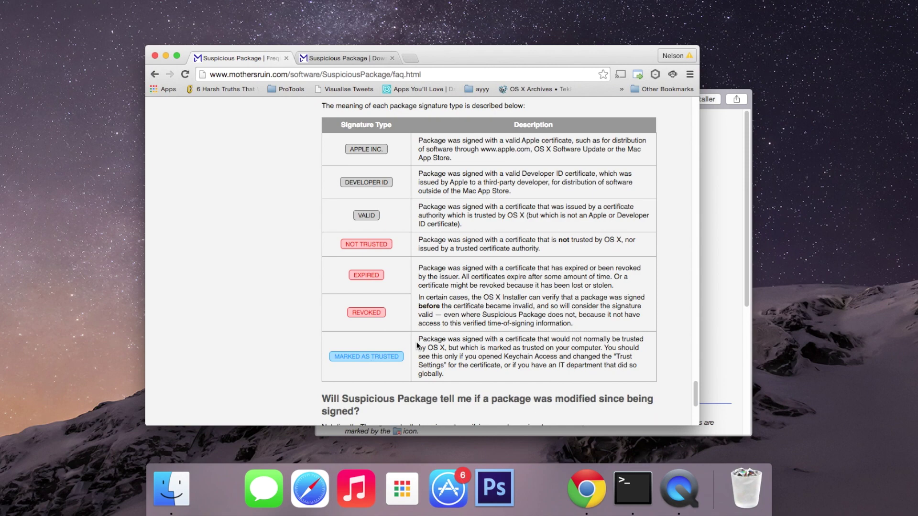
pyautogui.press('super+h')
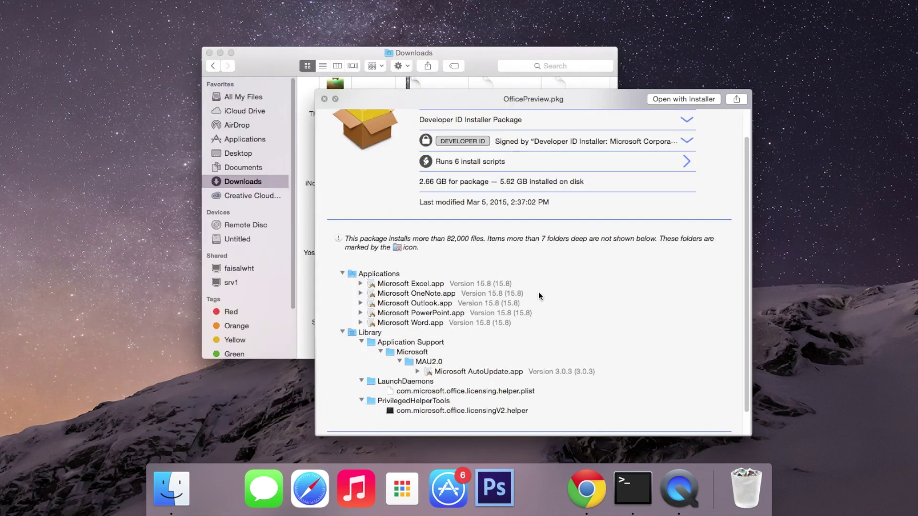
pyautogui.scroll(3, 539, 293)
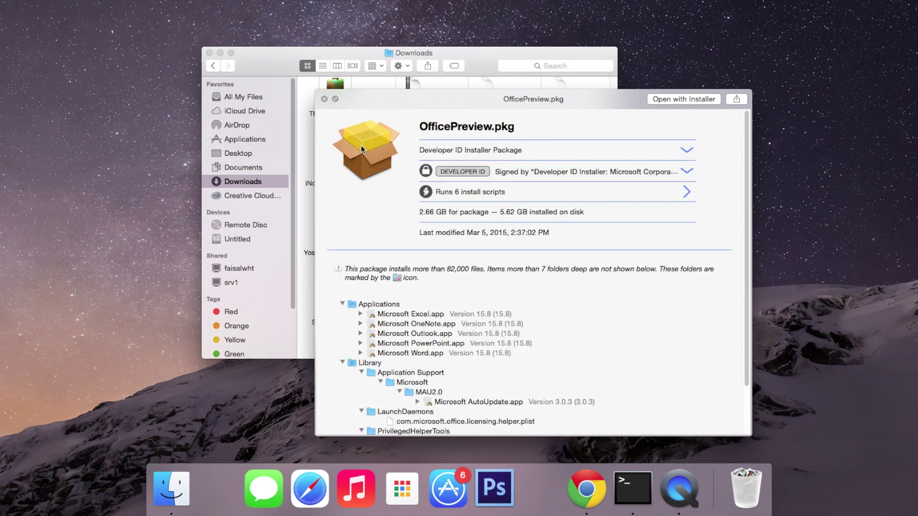
pyautogui.scroll(-5, 689, 318)
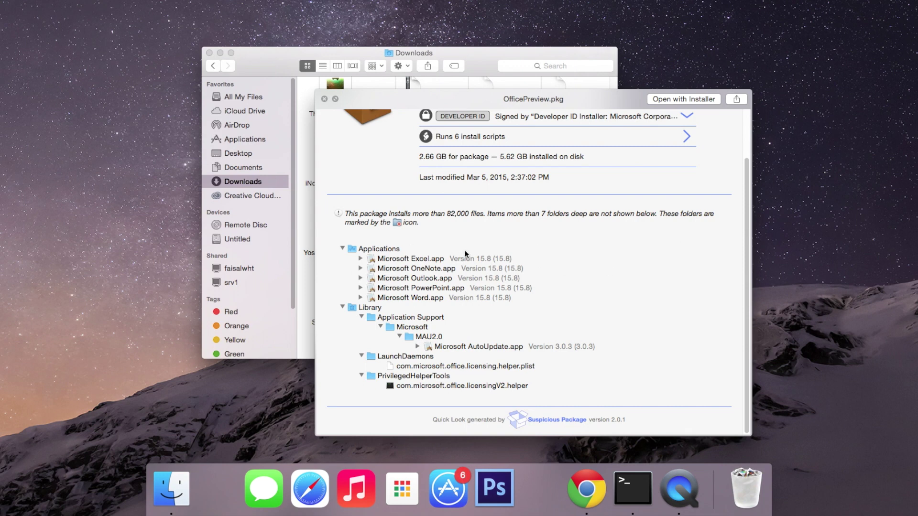
pyautogui.scroll(1, 456, 280)
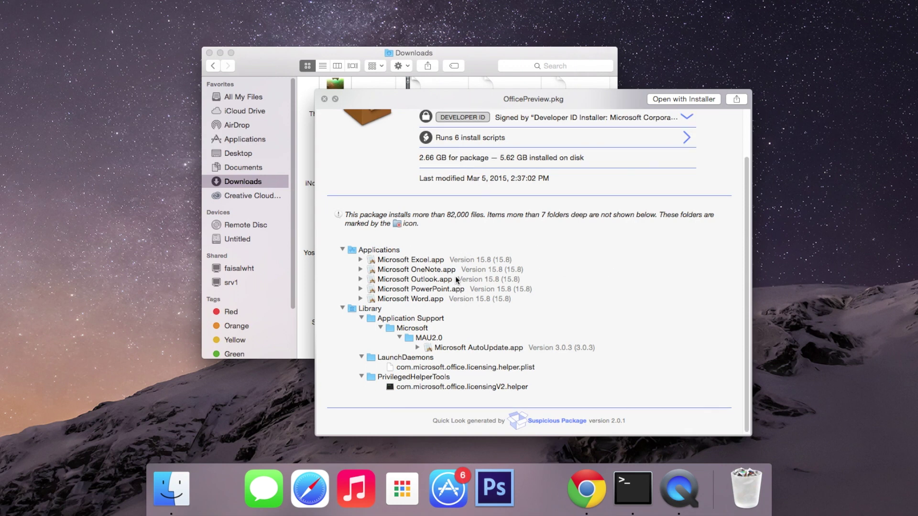